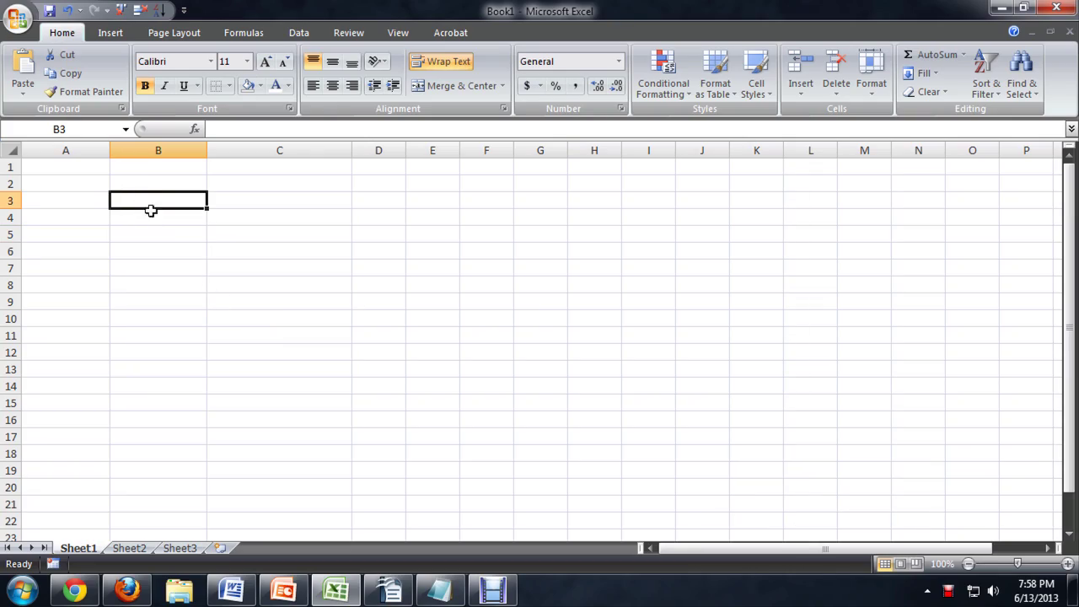
pyautogui.write('asdf;lkasd')
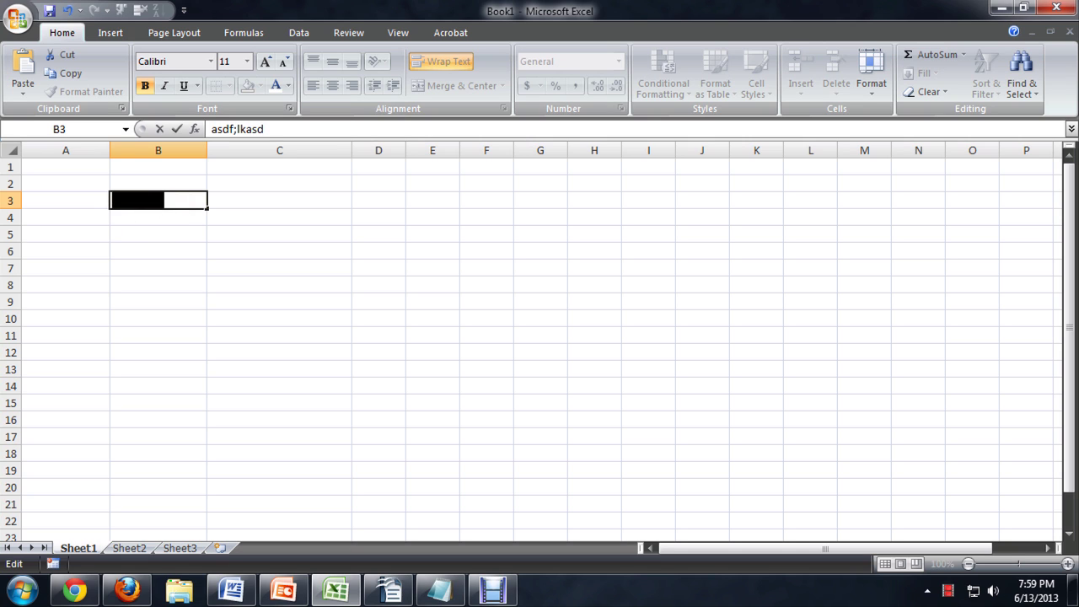
# - Commit the B3 entry and apply Automatic font colour so 'asdf;lkasd' shows in black
pyautogui.click(192, 253)
pyautogui.click(185, 198)
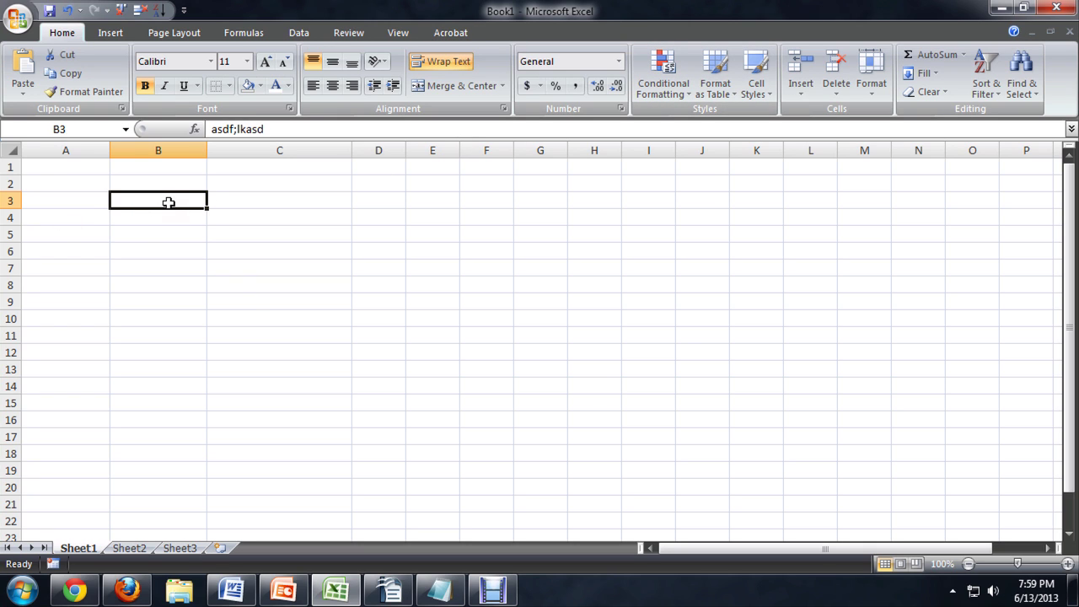
pyautogui.click(289, 87)
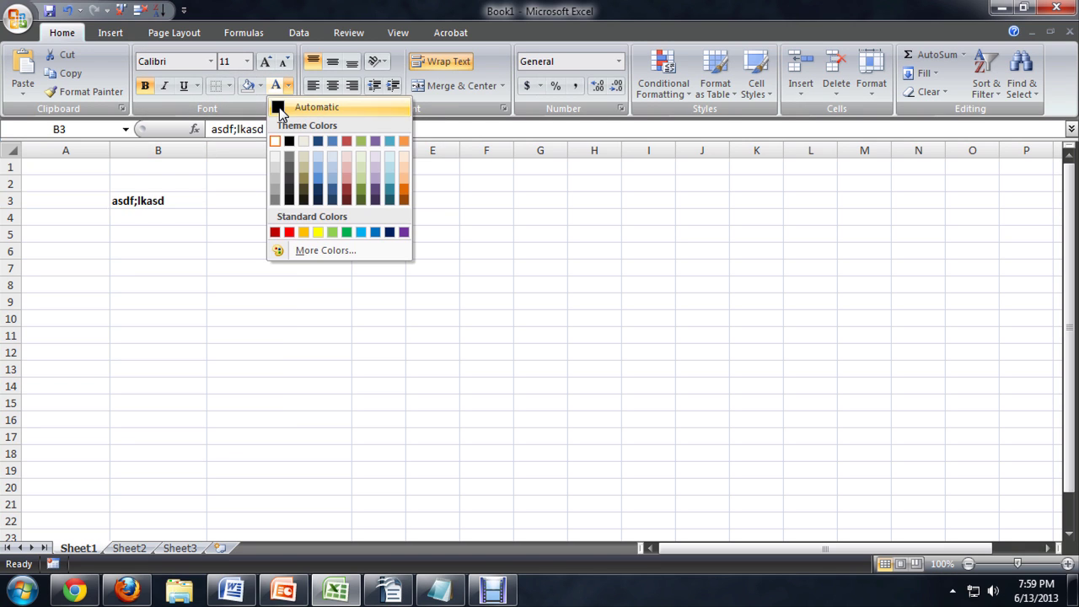
pyautogui.click(278, 108)
pyautogui.click(232, 234)
pyautogui.click(195, 200)
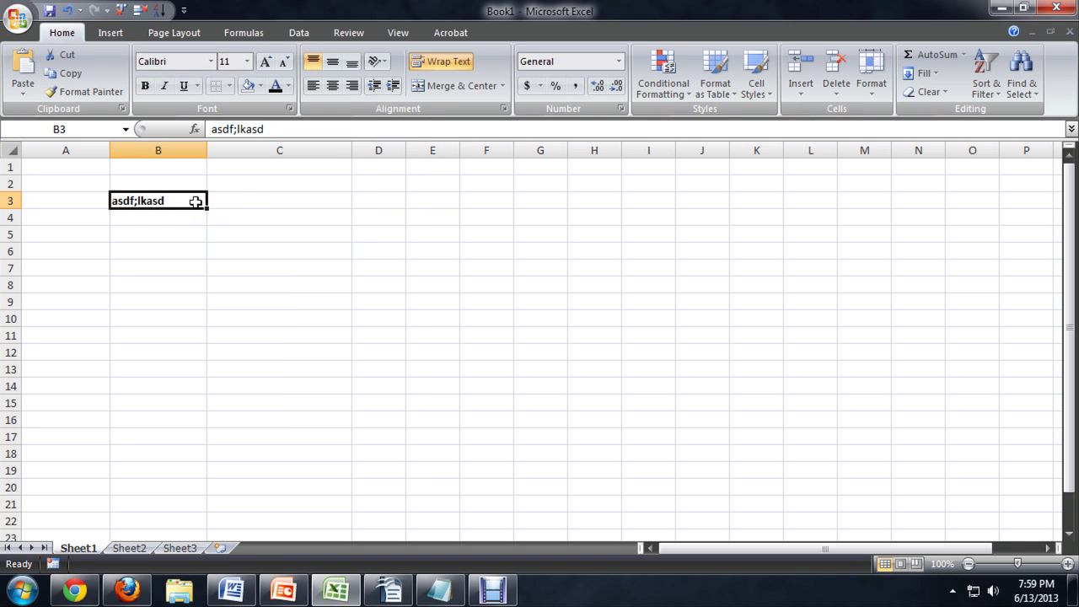
pyautogui.click(261, 233)
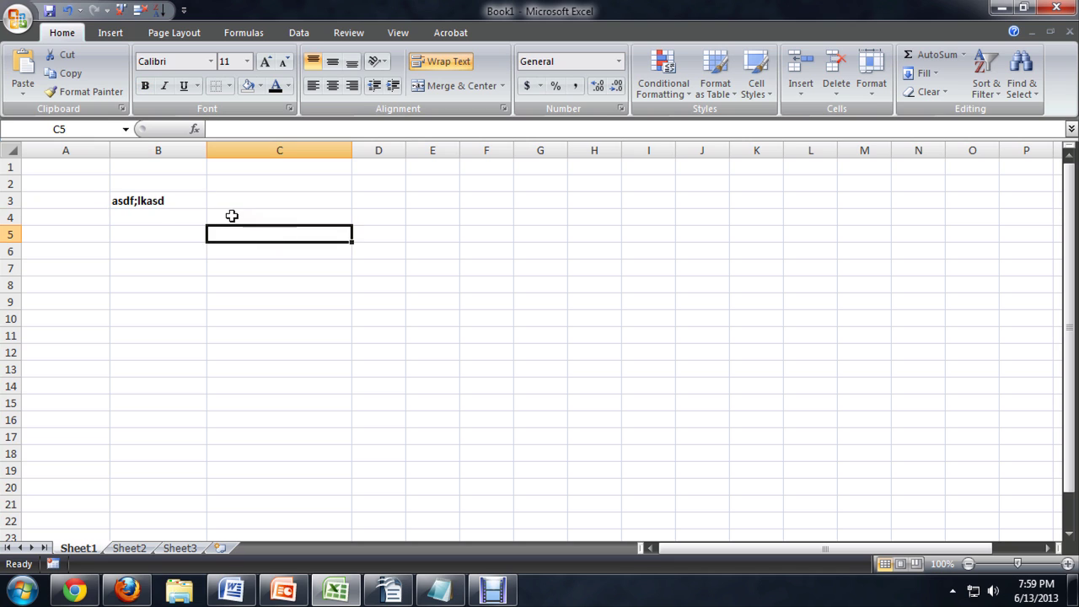
pyautogui.click(278, 267)
pyautogui.doubleClick(284, 267)
pyautogui.write('asdf')
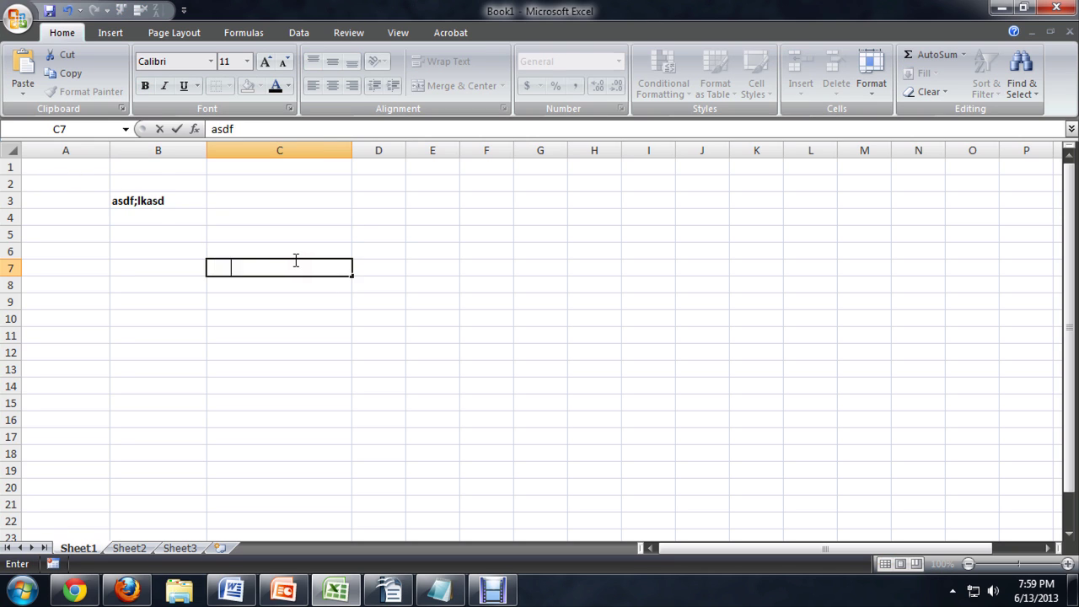
pyautogui.click(292, 236)
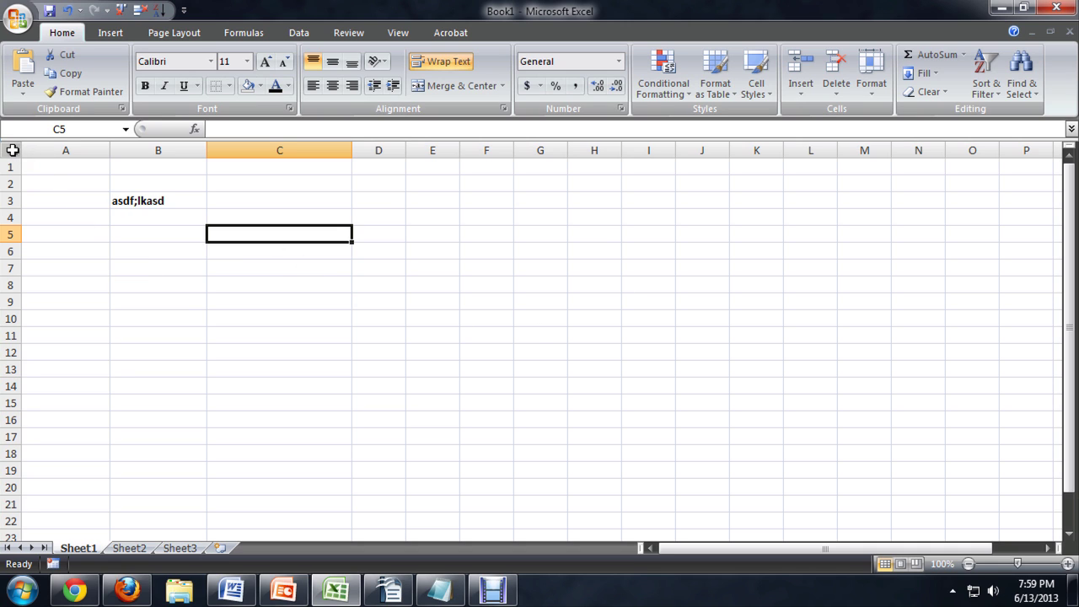
# - Apply Automatic font colour to all cells, revealing 'asdfsdaf' in C7 in black
pyautogui.click(12, 150)
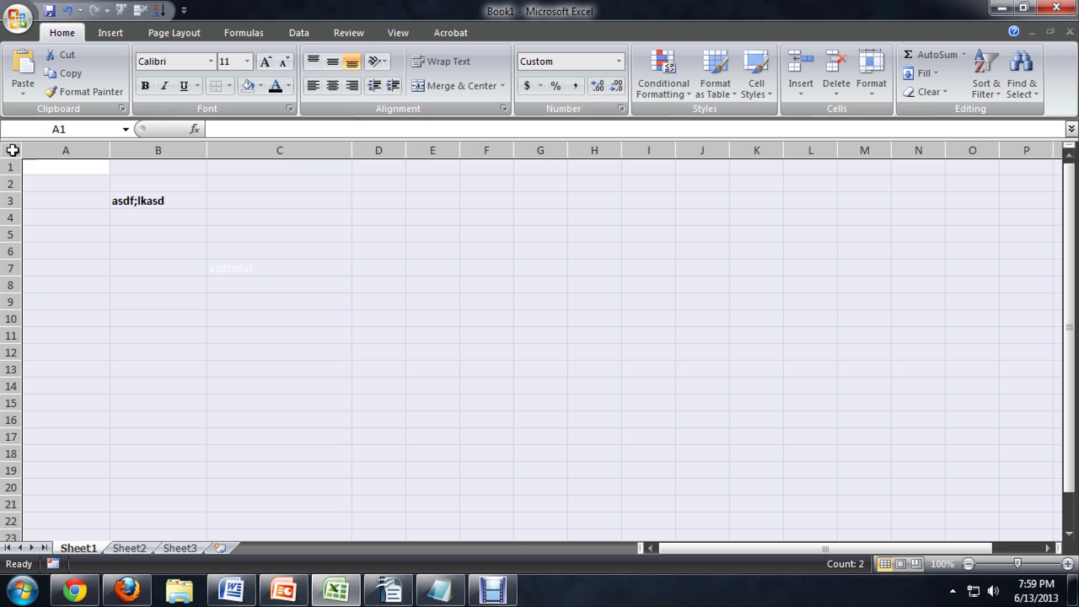
pyautogui.click(276, 87)
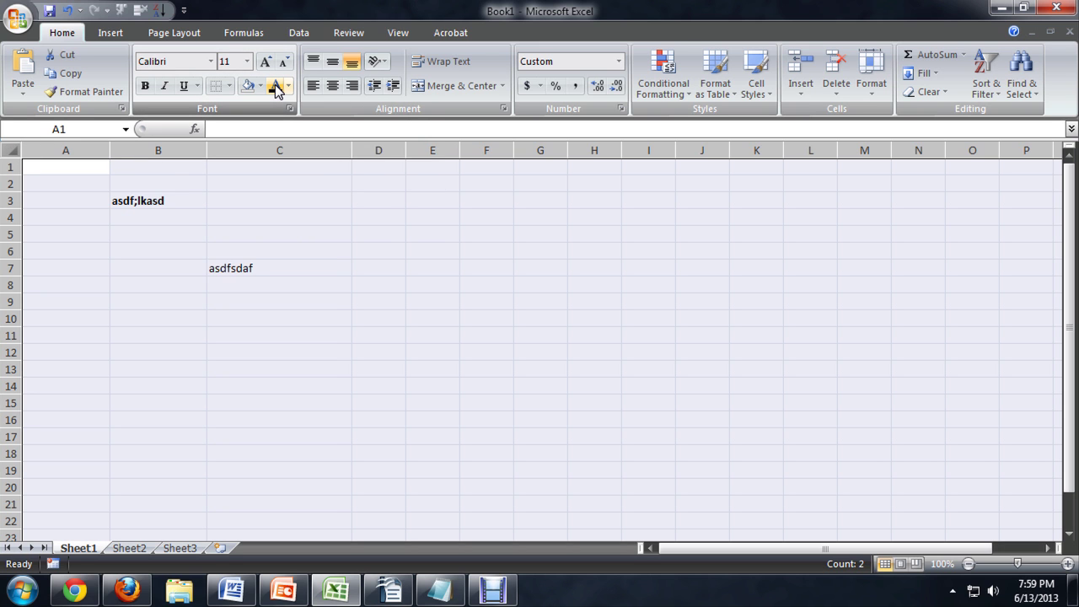
pyautogui.click(386, 266)
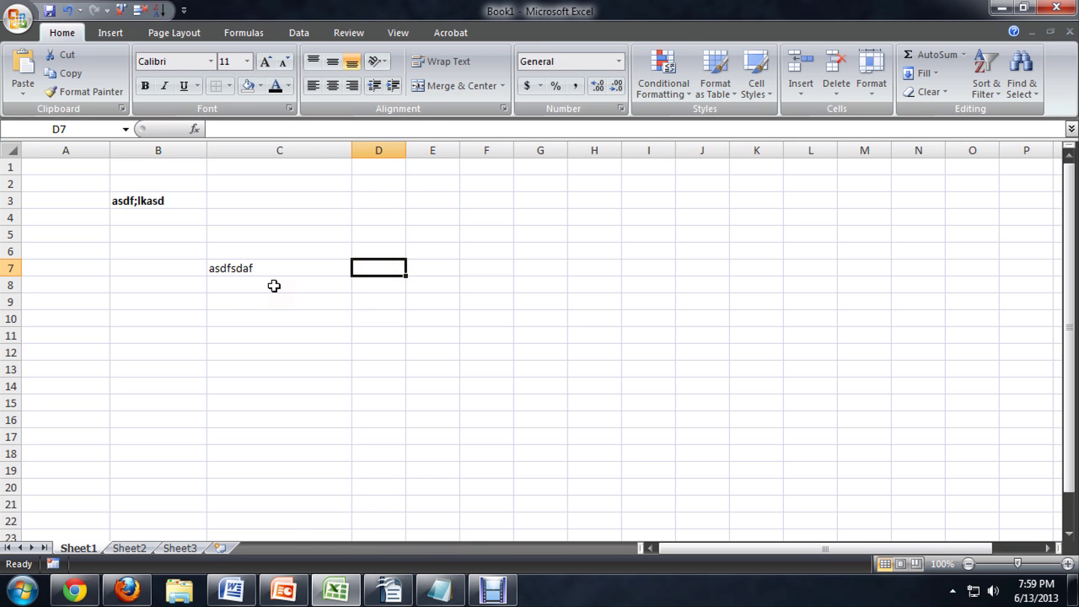